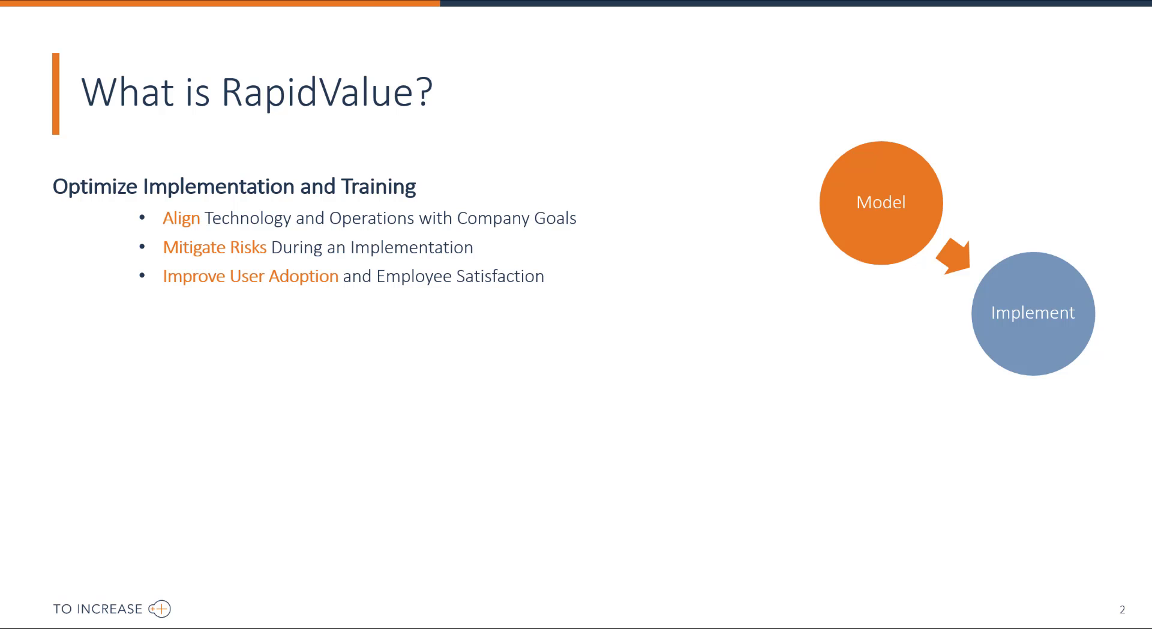
pyautogui.press('Right')
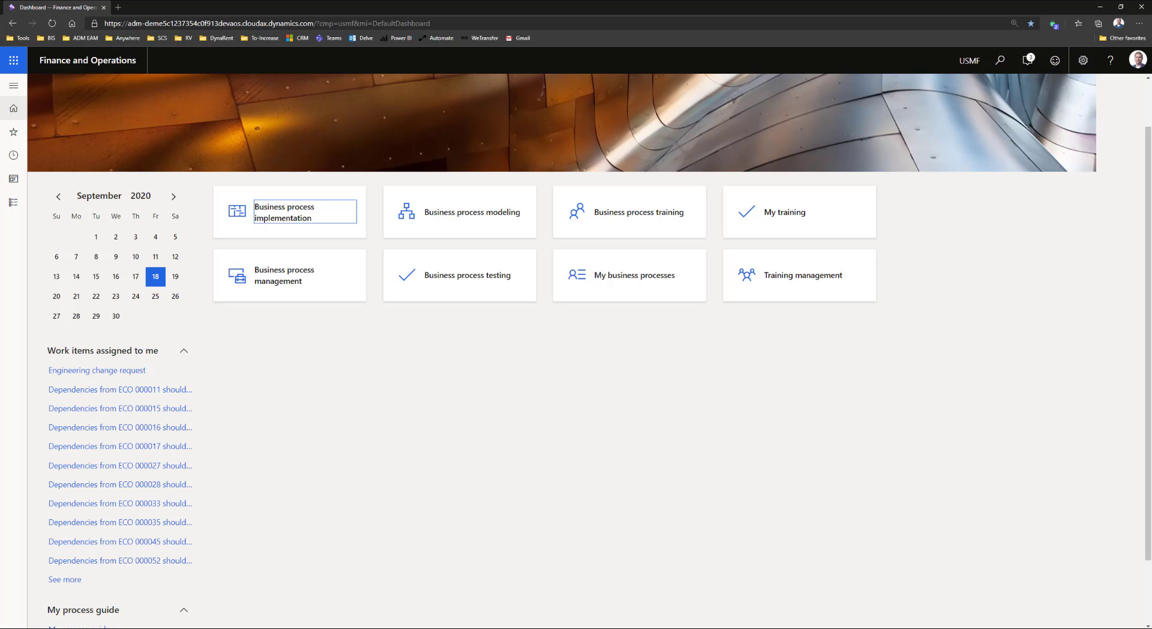
# - Open the scope definition from the Business process implementation workspace and expand process groups 1.0, 2.0 and 10.0 to review their scope
pyautogui.click(292, 219)
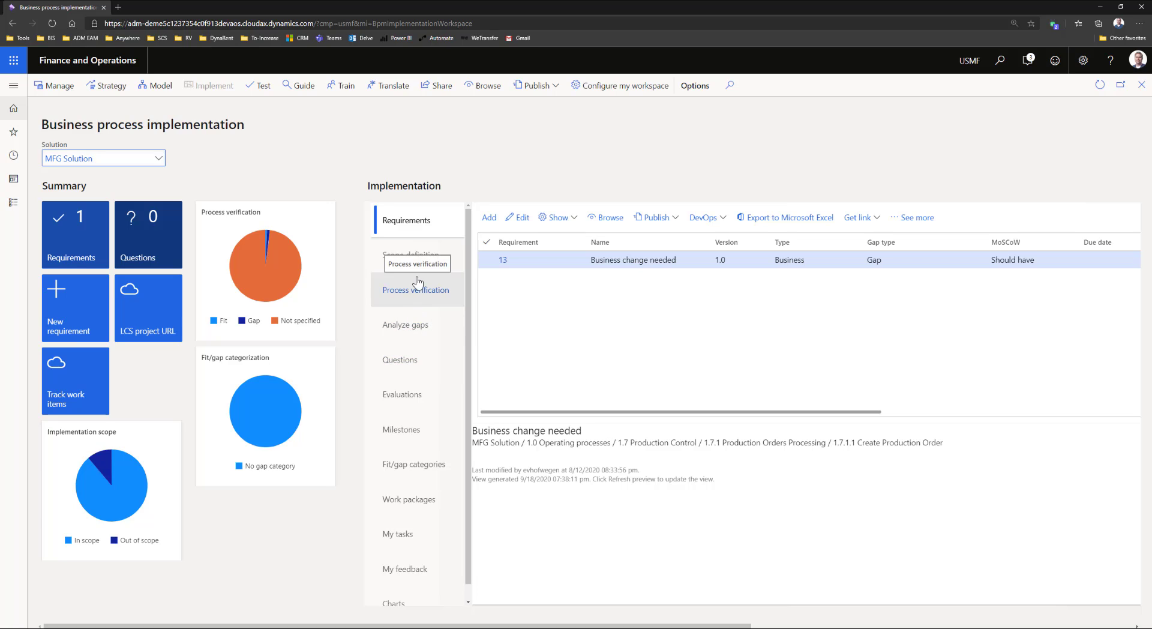
pyautogui.click(428, 257)
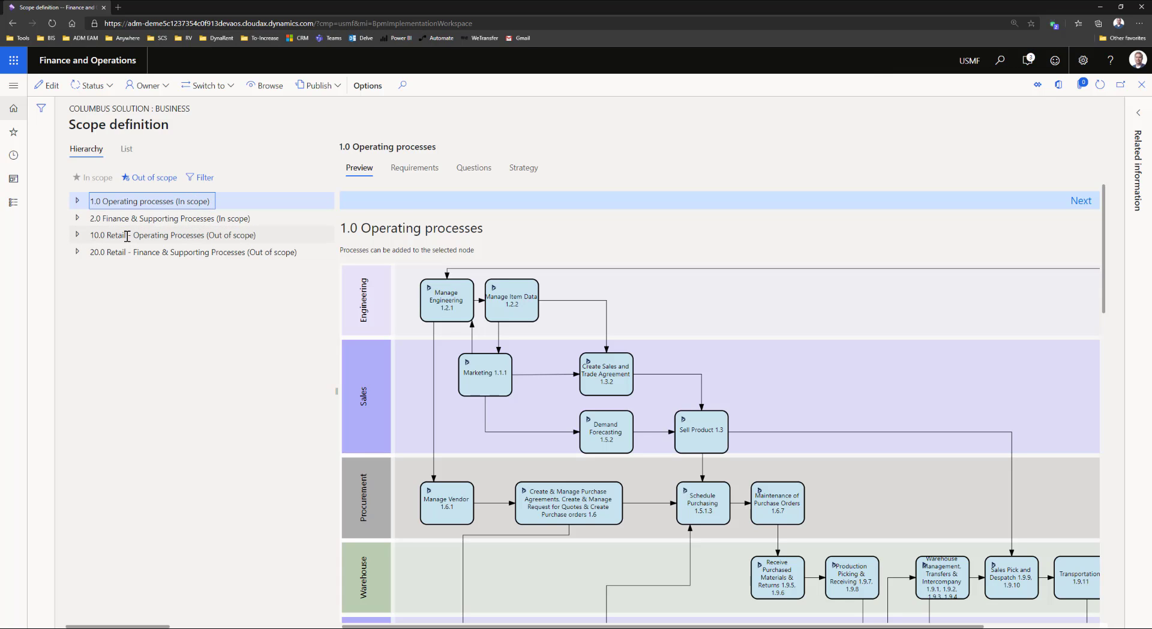
pyautogui.click(77, 234)
pyautogui.click(77, 218)
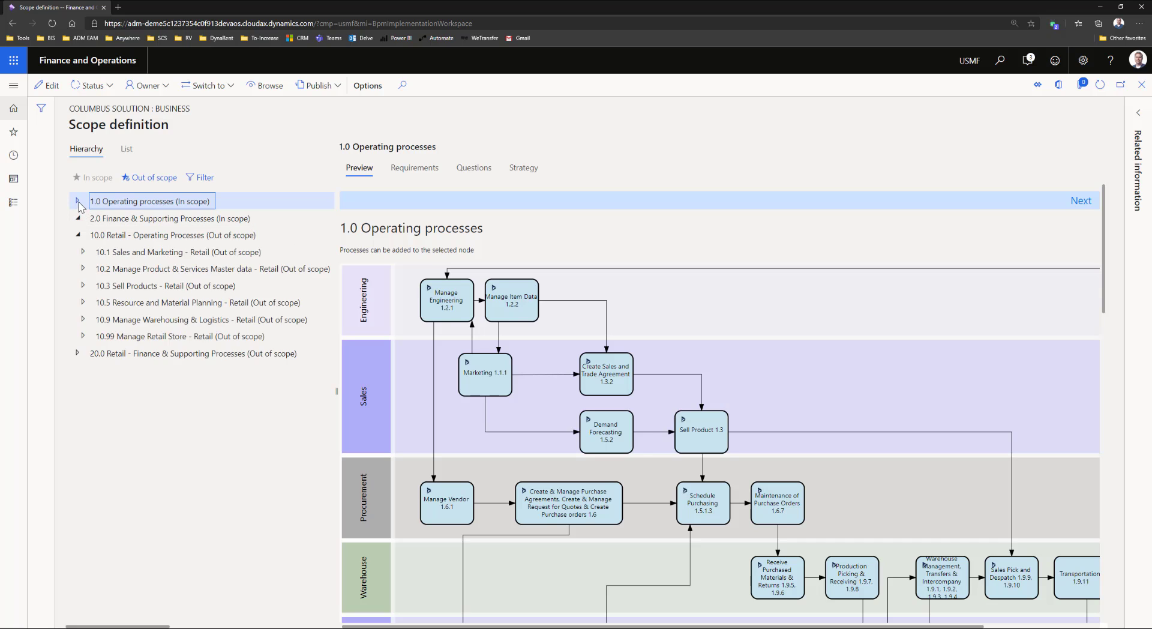
pyautogui.click(77, 201)
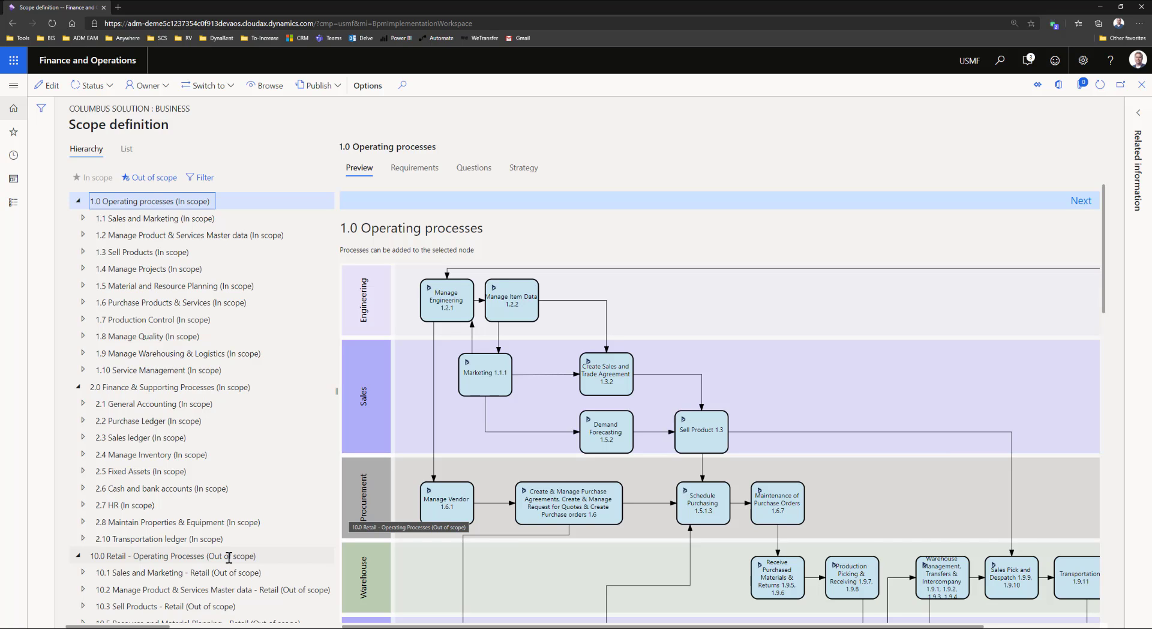
pyautogui.scroll(-1, 243, 540)
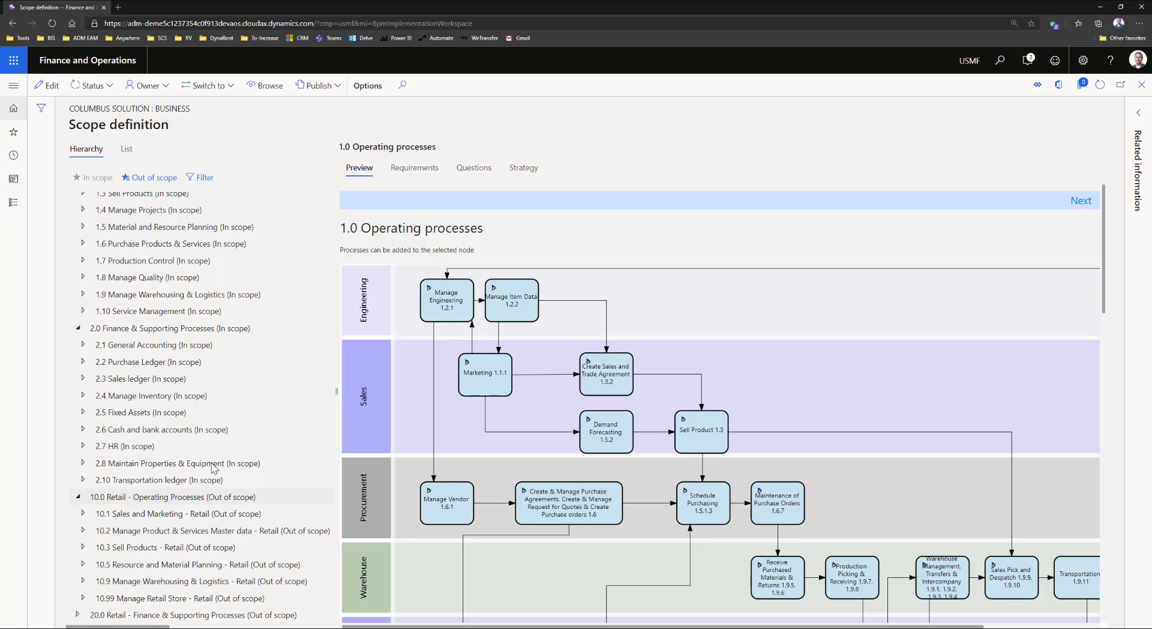
# - Switch to process verification and display process 1.7.1.1 Create Production Order under Production Orders Processing
pyautogui.click(209, 86)
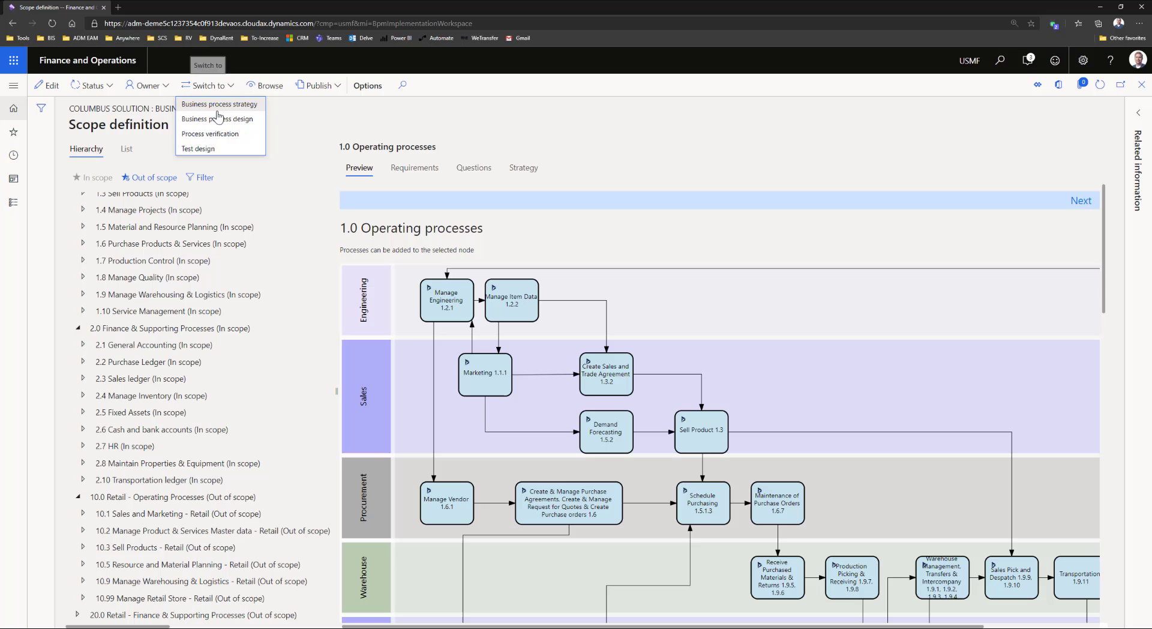
pyautogui.click(223, 134)
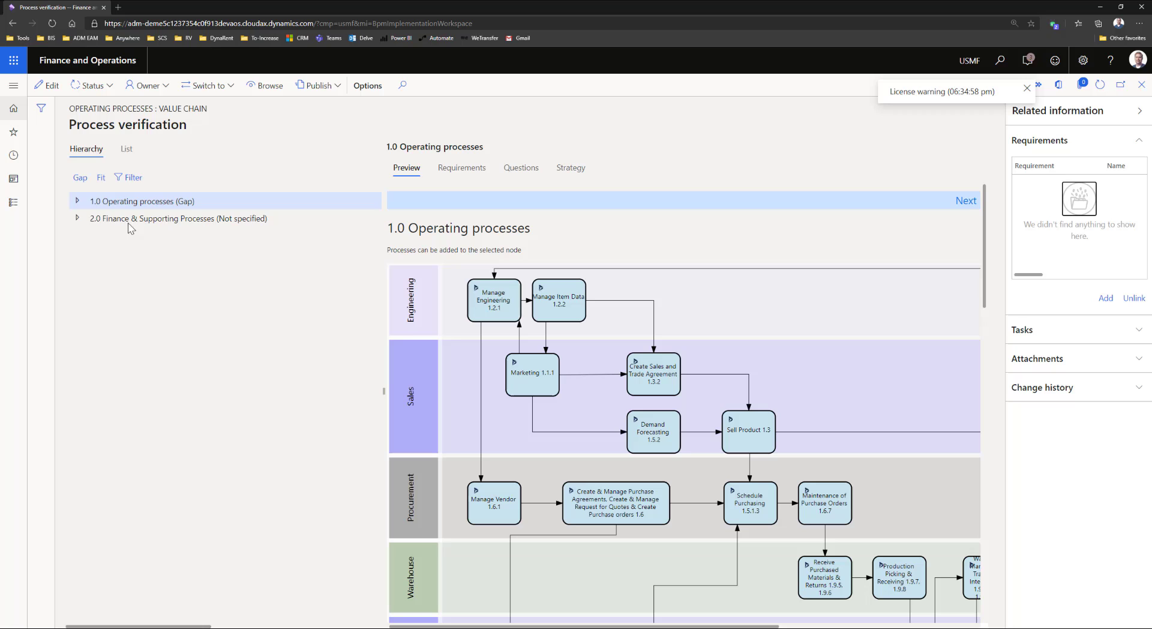
pyautogui.click(77, 202)
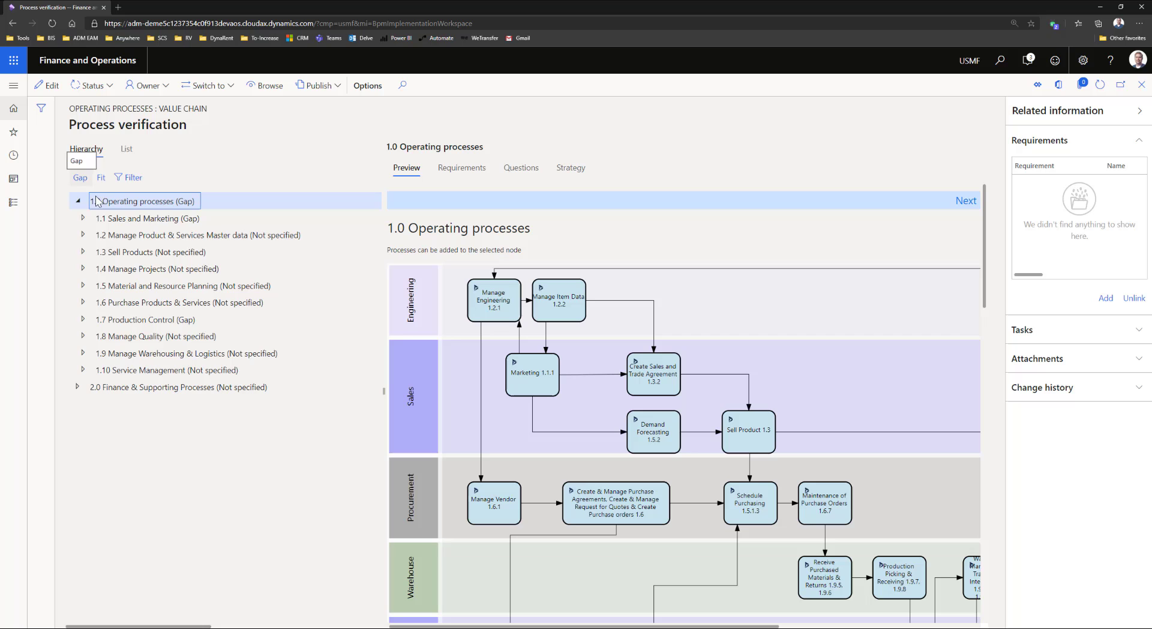
pyautogui.click(84, 319)
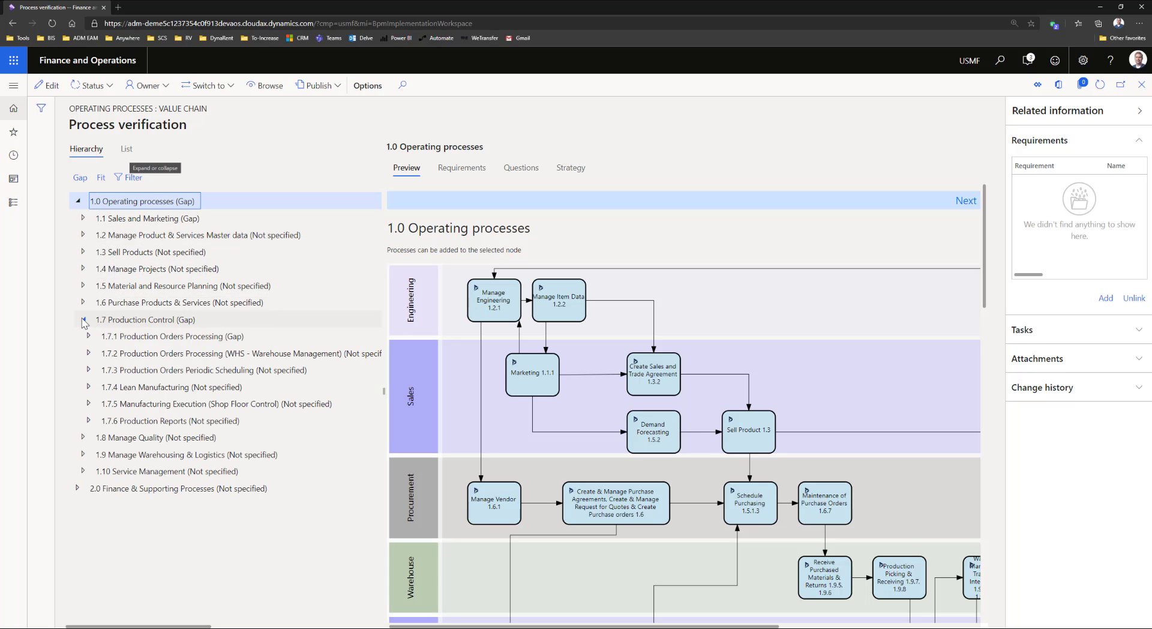
pyautogui.click(89, 337)
pyautogui.click(167, 355)
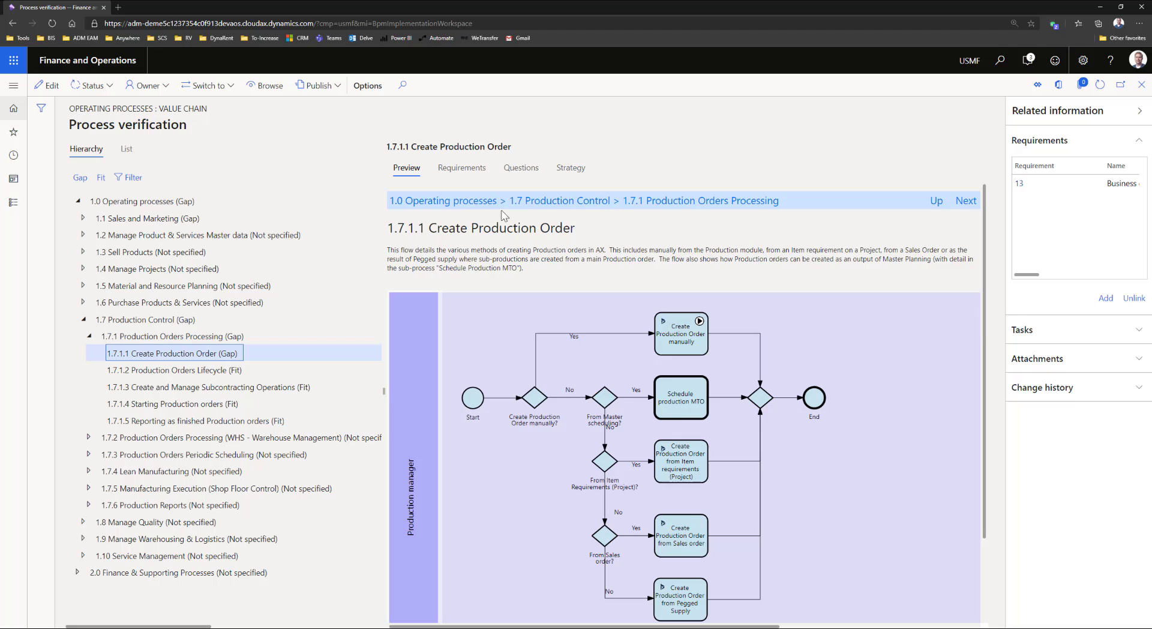
# - Show the requirements linked to Create Production Order and check the DevOps options available for them
pyautogui.click(472, 170)
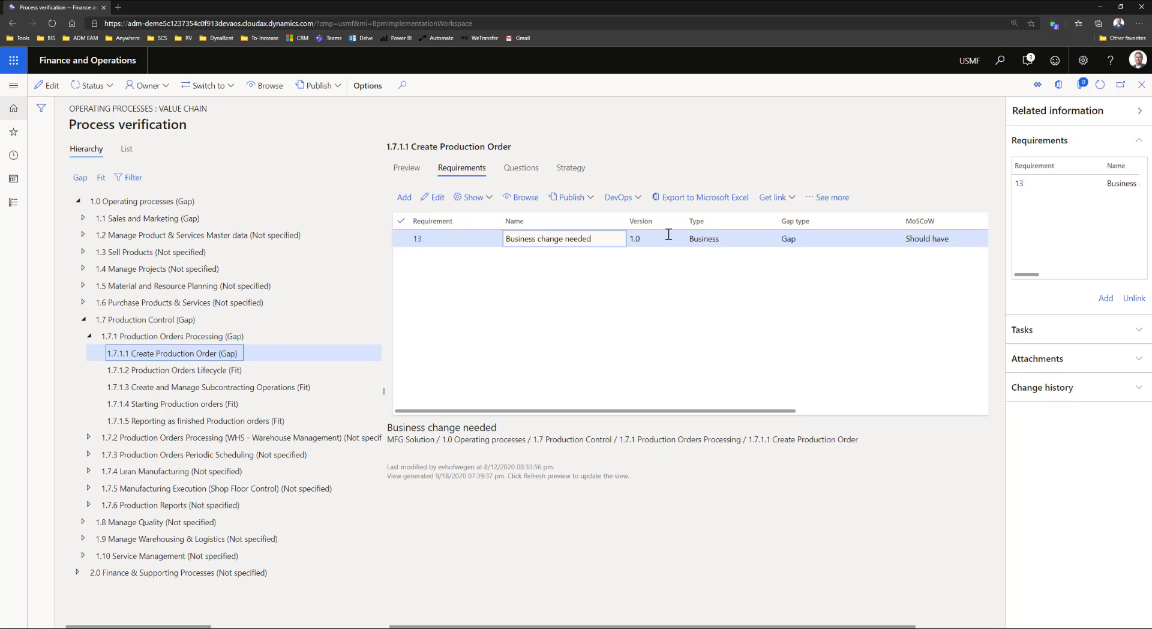
pyautogui.click(637, 206)
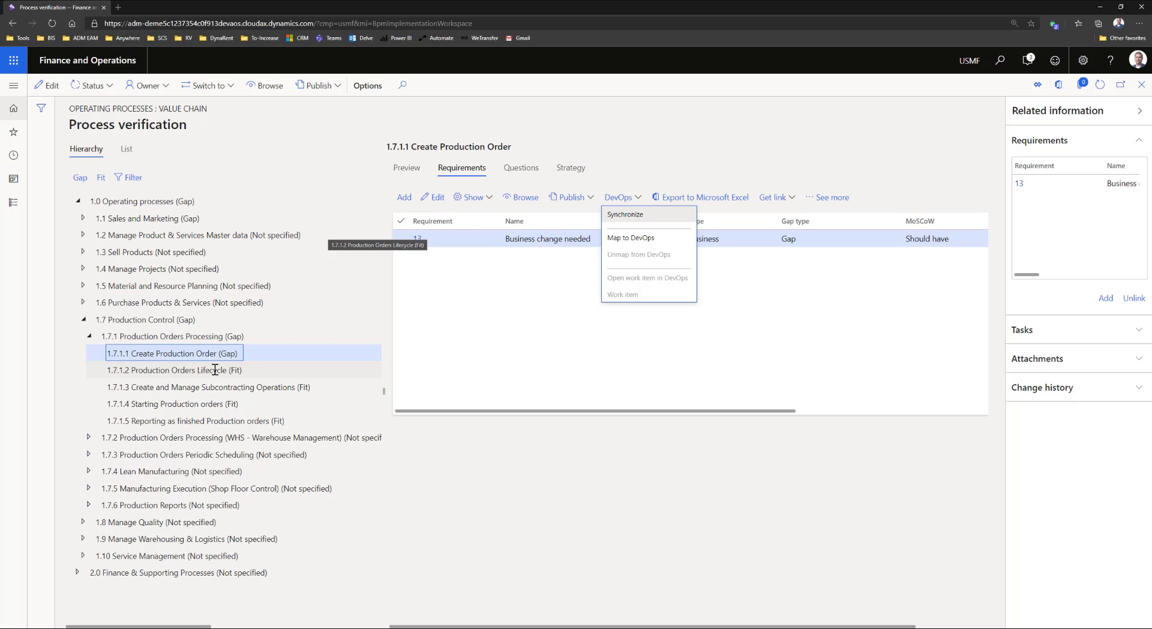
pyautogui.click(223, 91)
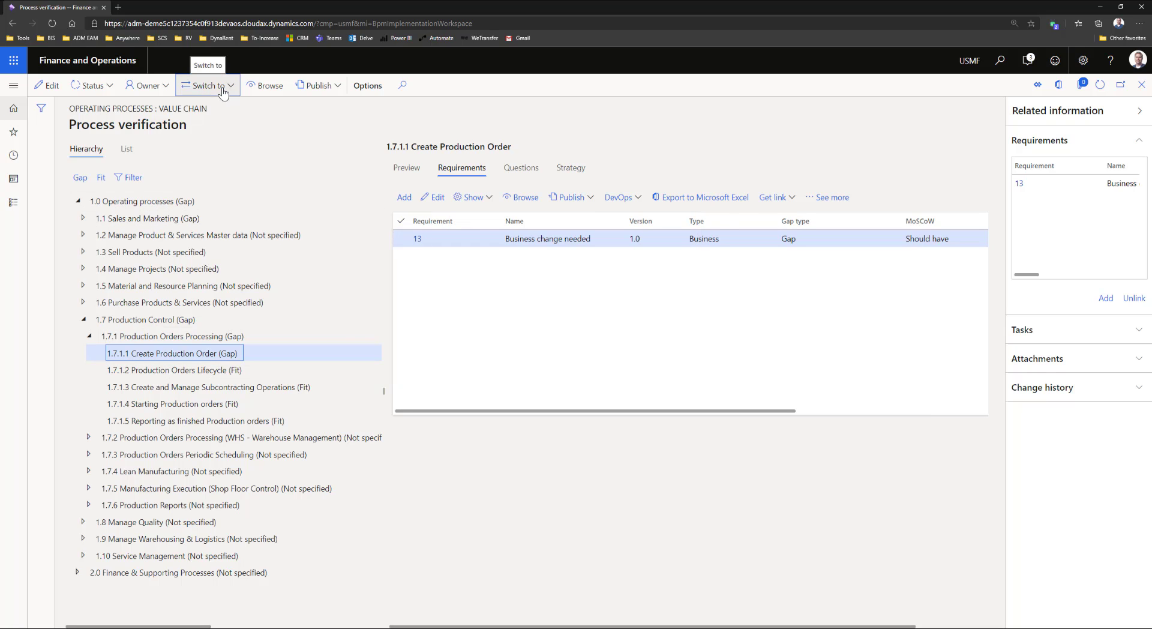
# - Switch to test design and display process 1.6.4.2 Create Purchase Order Manually under Purchase Products & Services
pyautogui.click(223, 90)
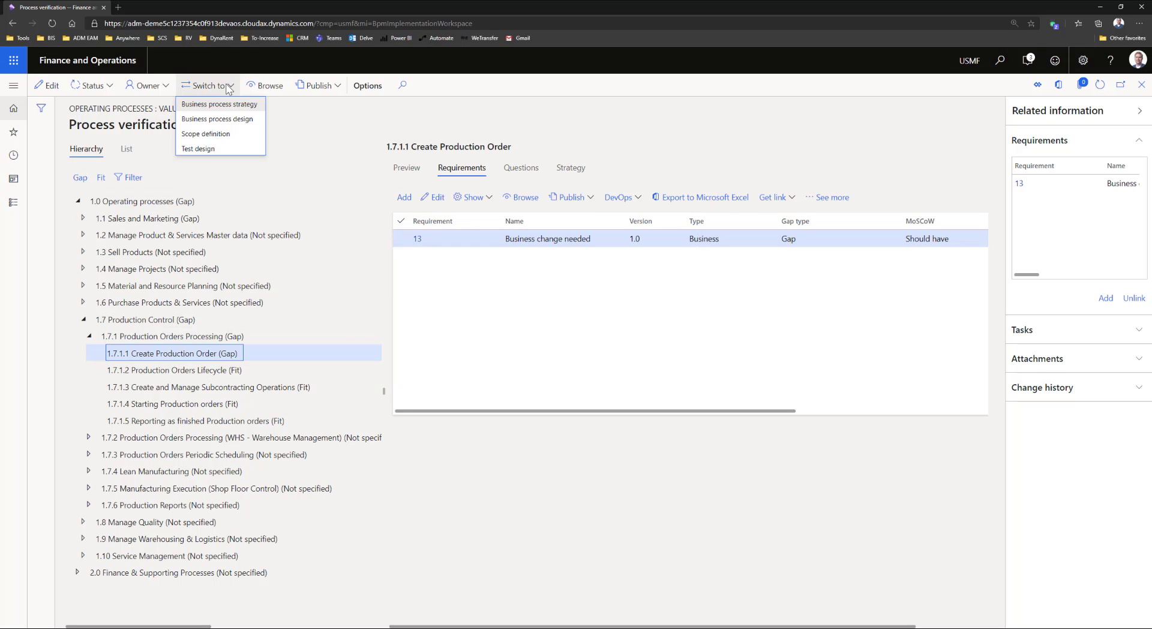
pyautogui.click(210, 150)
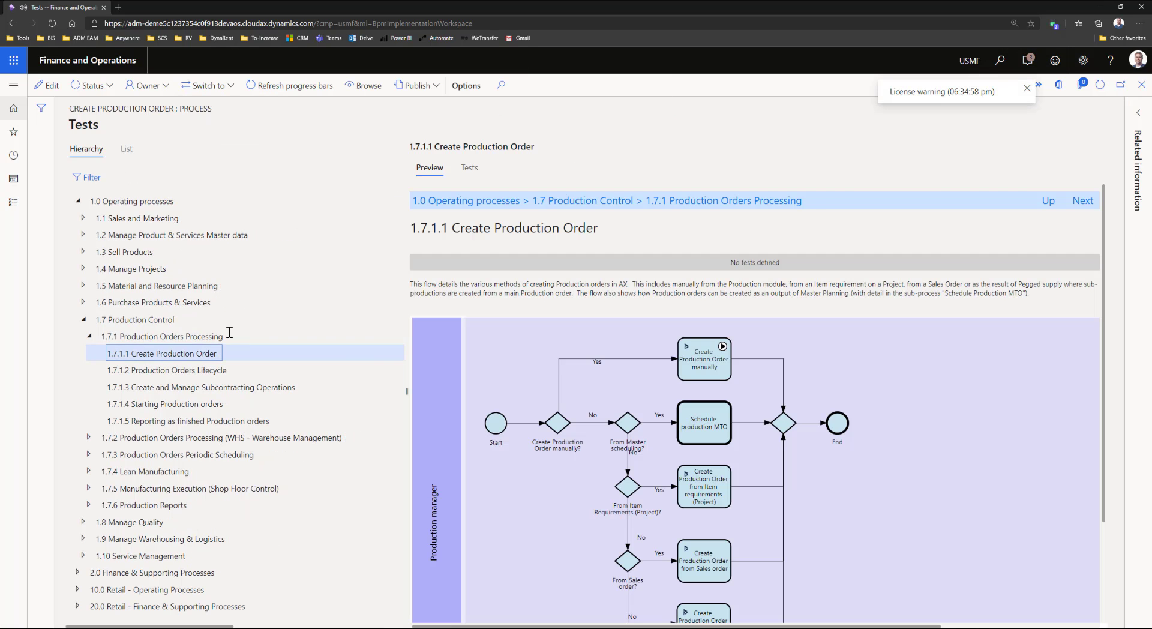
pyautogui.click(84, 320)
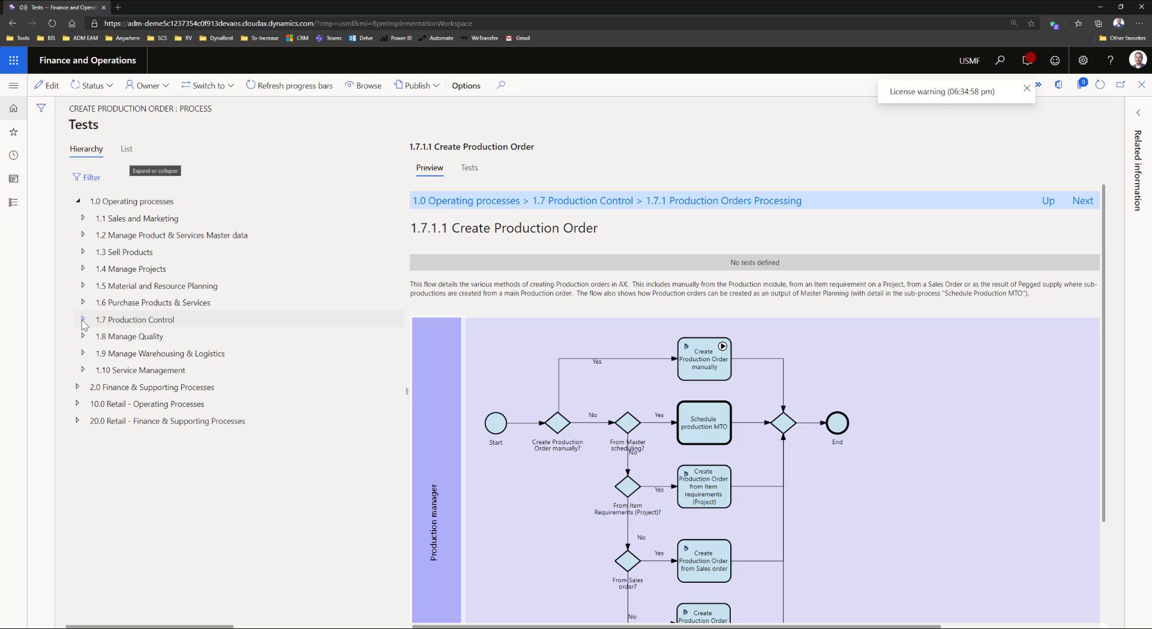
pyautogui.click(83, 302)
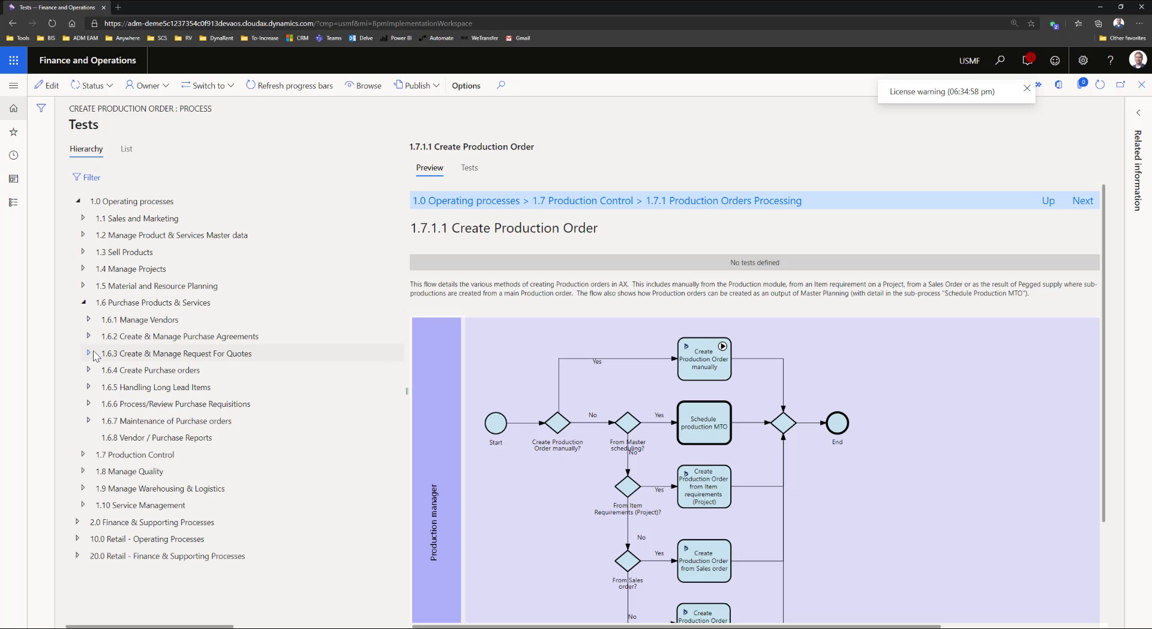
pyautogui.click(89, 369)
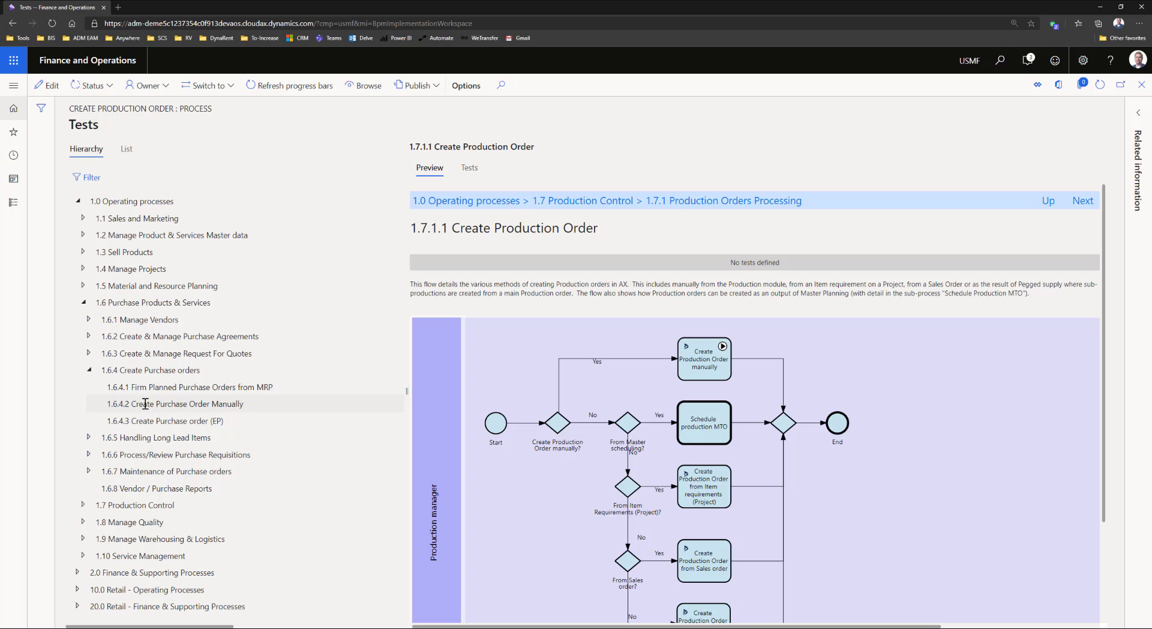
pyautogui.click(146, 404)
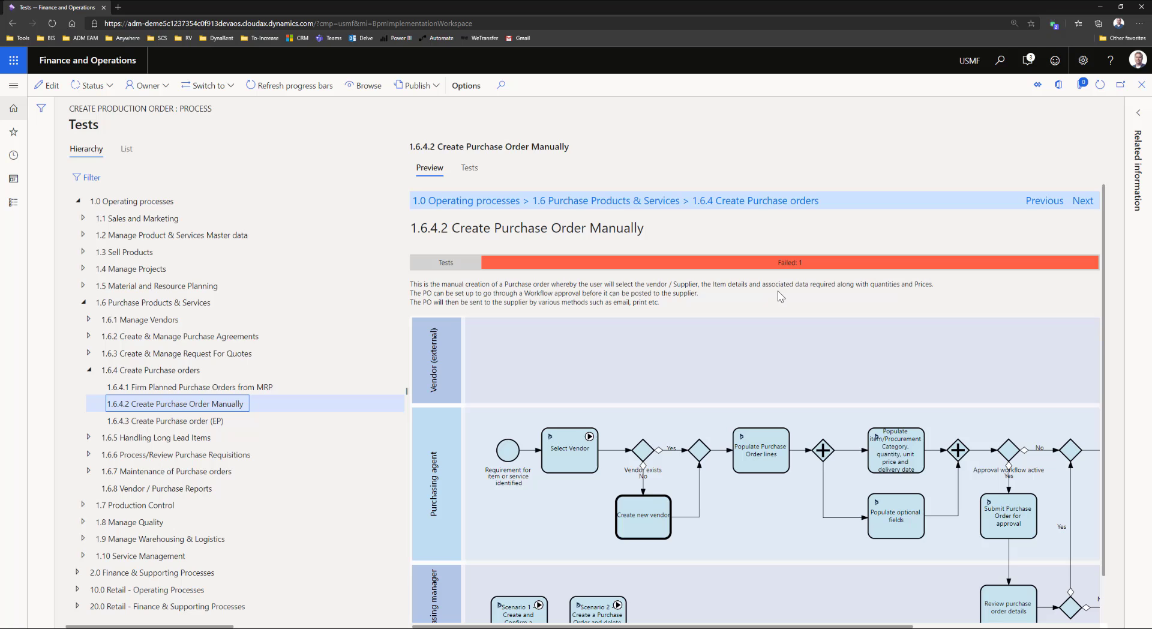
# - Review the test suite design and test cases of the My test for demo scenario, collapsing its description, and leave without saving
pyautogui.click(470, 172)
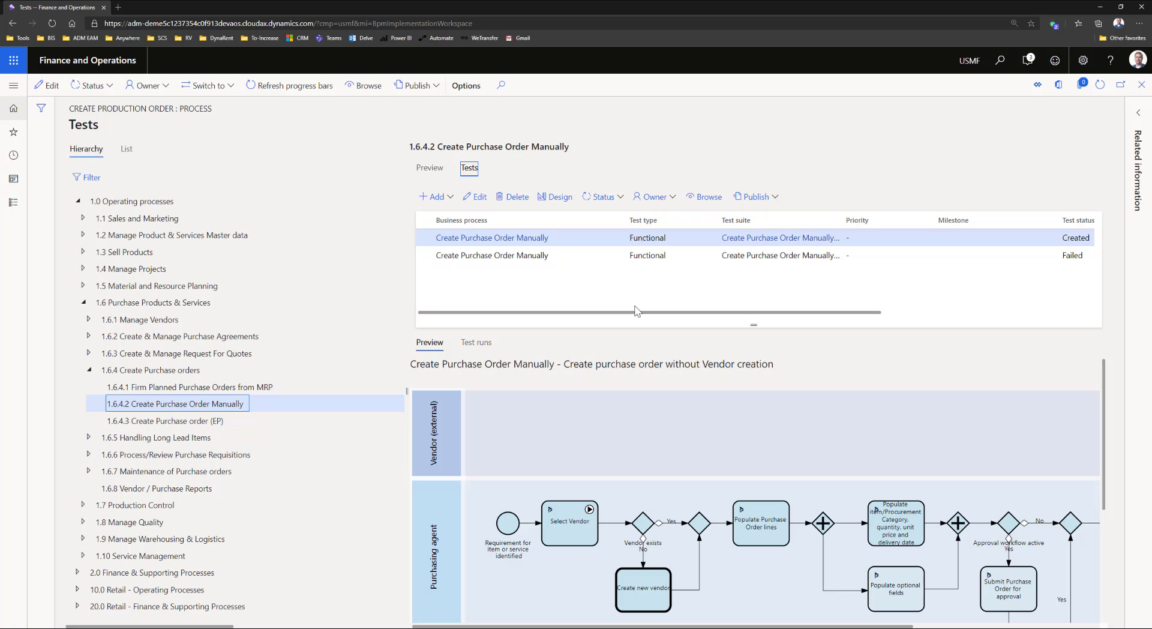
pyautogui.click(537, 258)
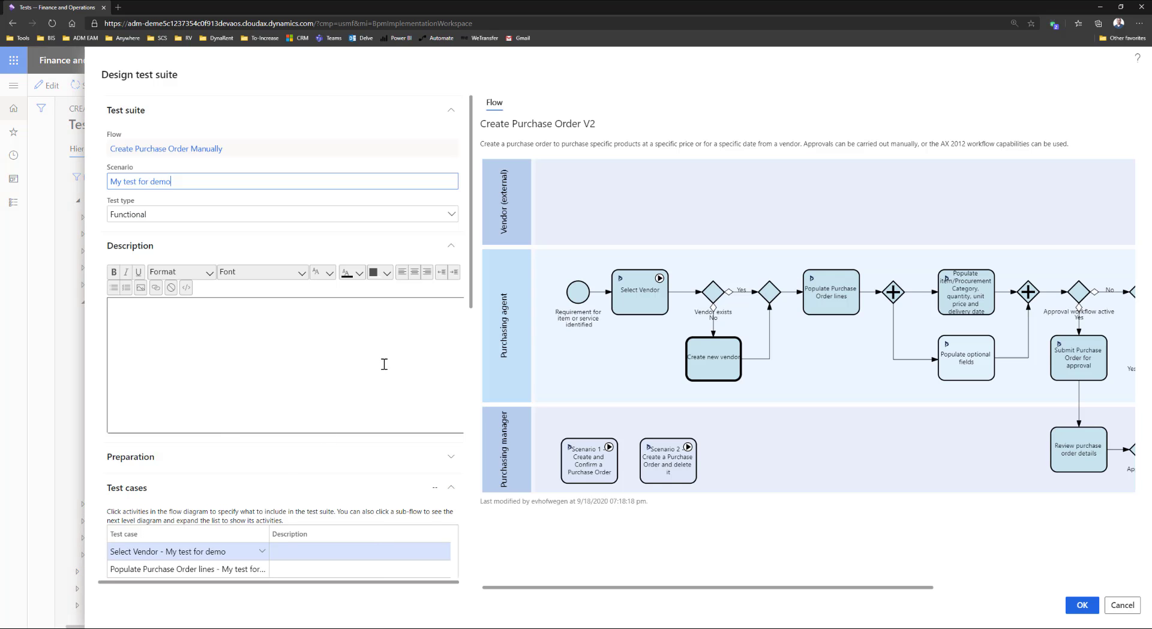
pyautogui.click(453, 248)
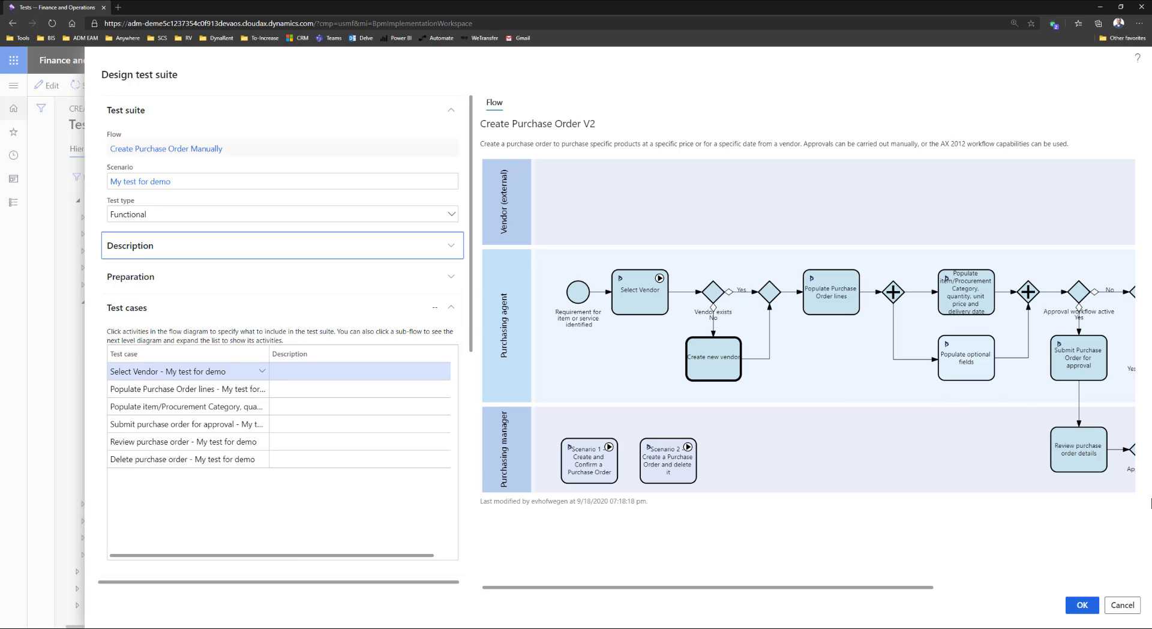
pyautogui.click(1122, 605)
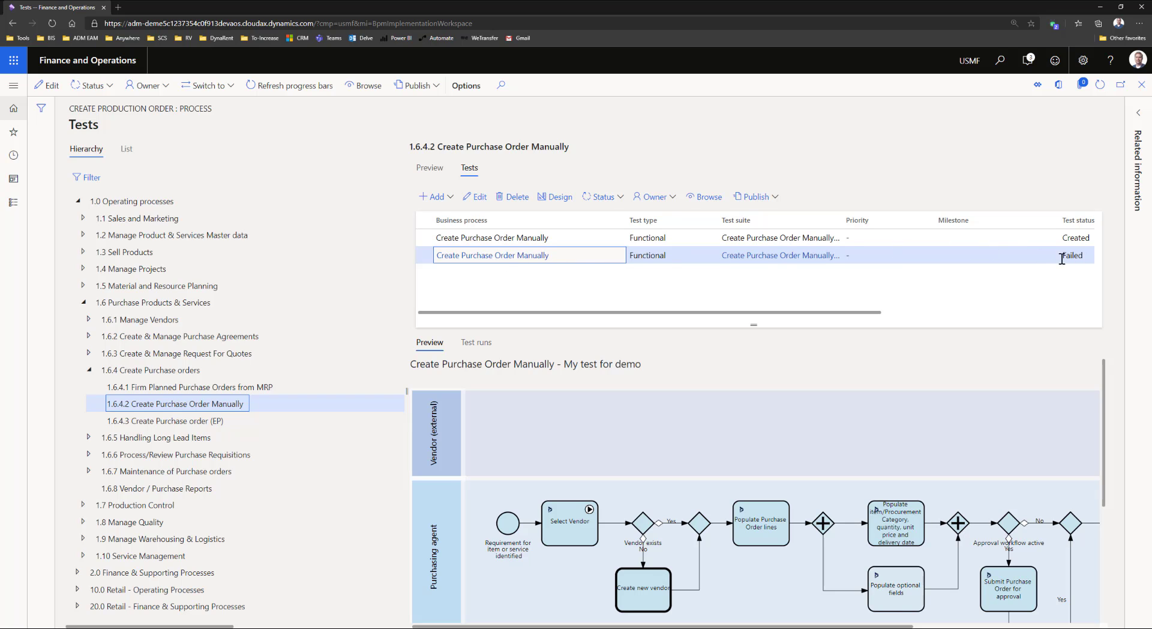
# - Open the 8/20/2020 test run of My test for demo and examine its flow preview and related requirements
pyautogui.click(480, 343)
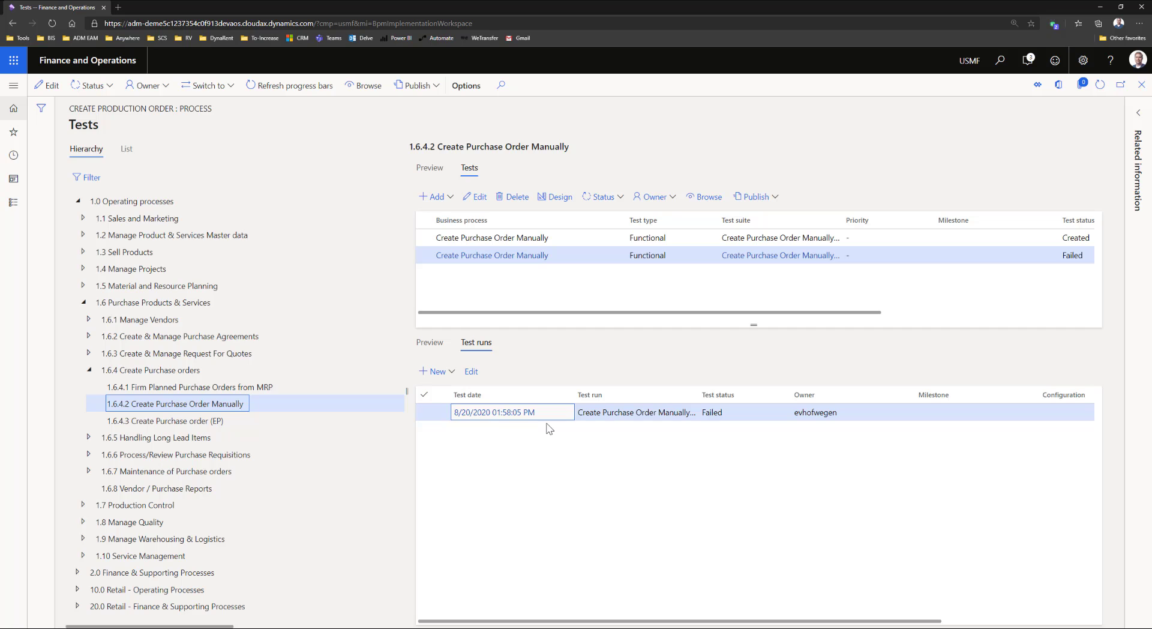
pyautogui.click(503, 412)
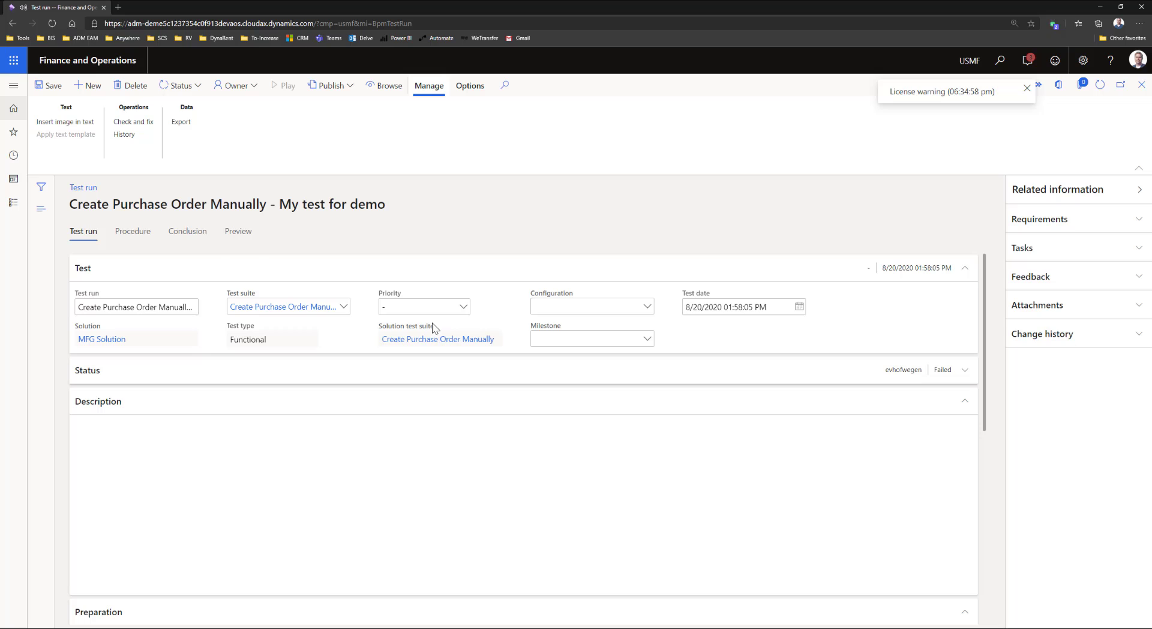
pyautogui.click(238, 232)
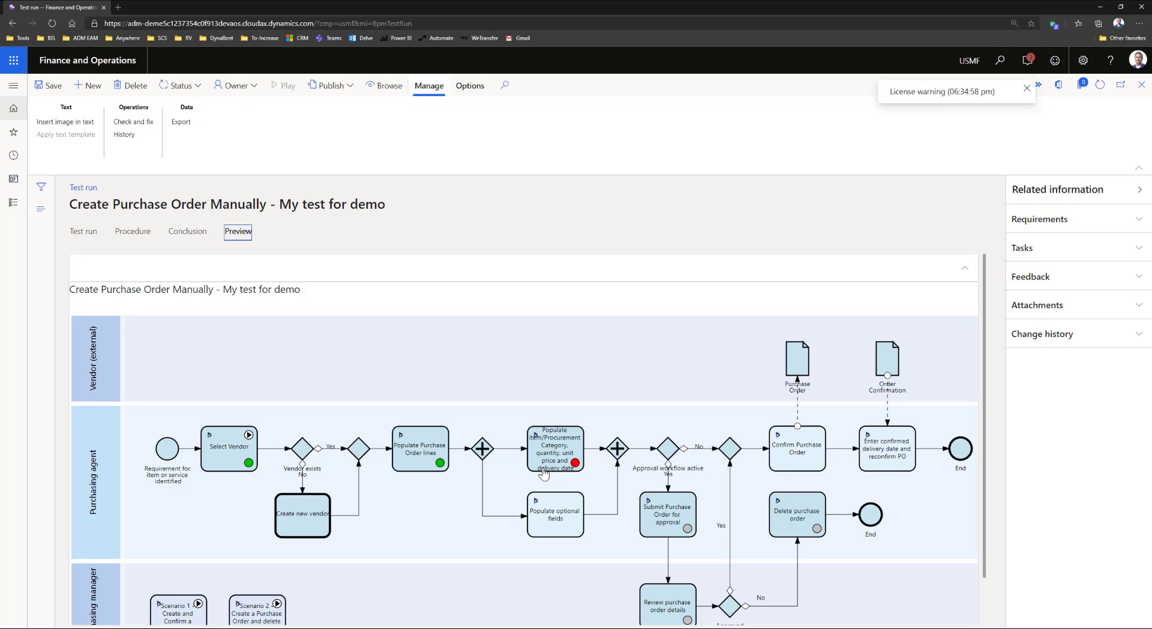
pyautogui.moveTo(574, 469)
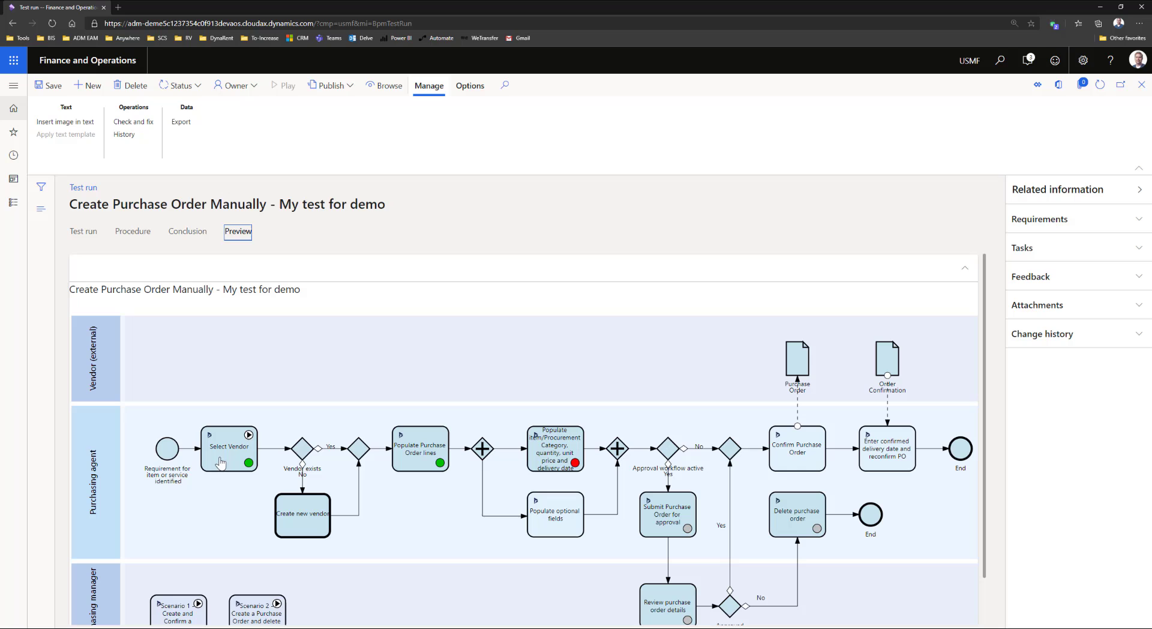
pyautogui.moveTo(248, 477)
pyautogui.click(1130, 223)
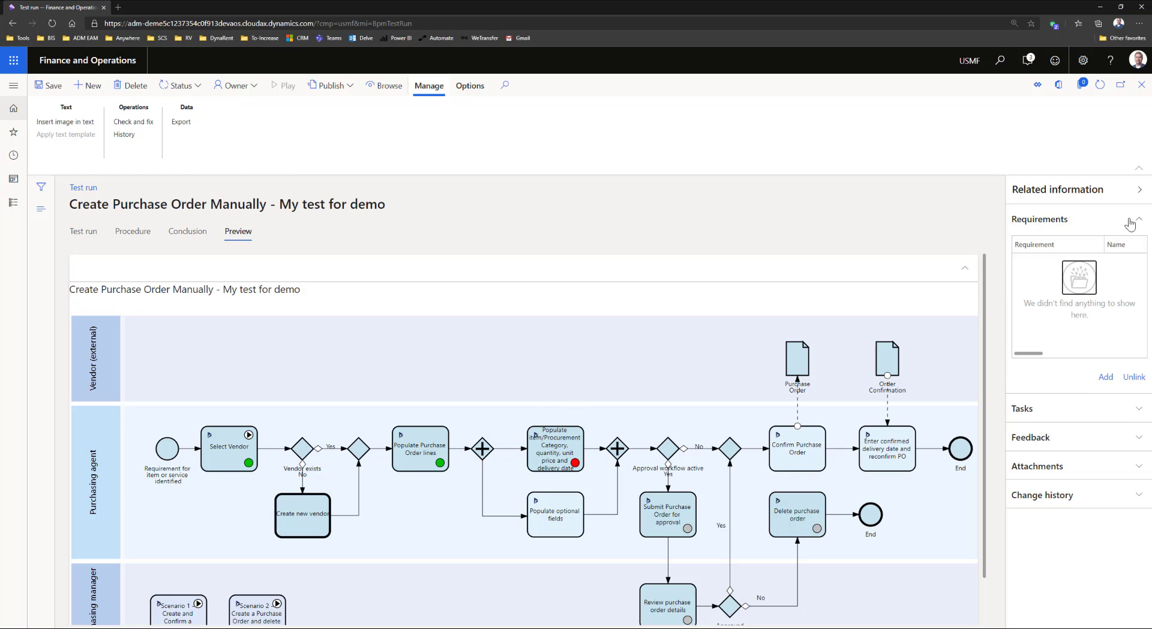